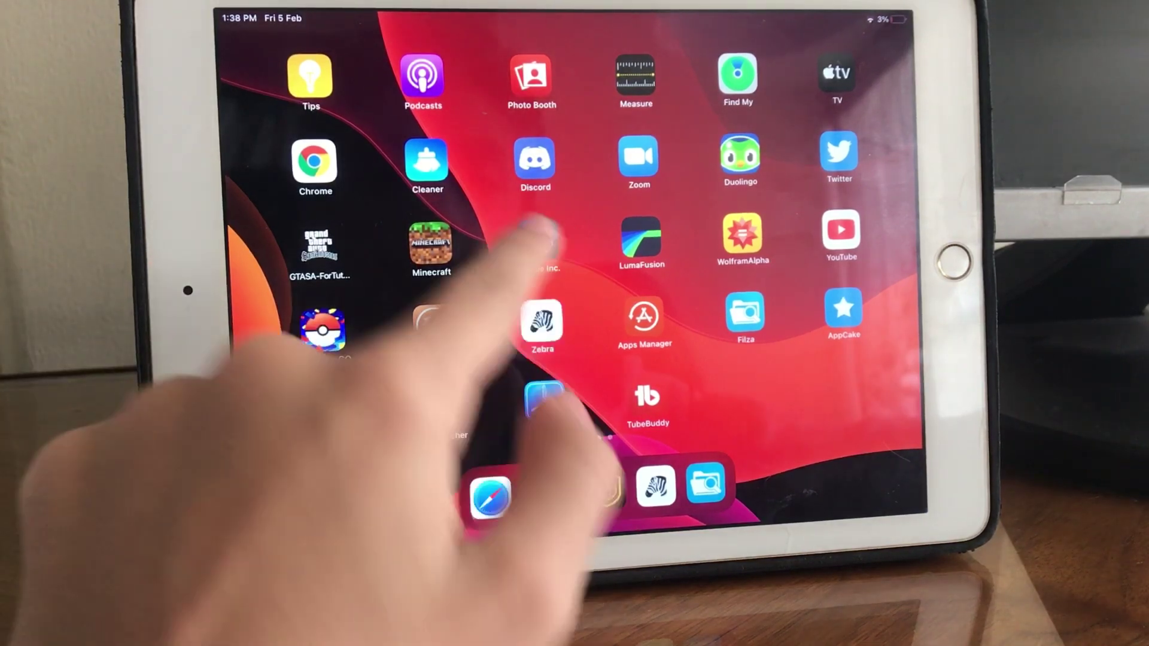
# Step: Open Zebra, find AntiProfilesRevoke in Search and queue it for installation
pyautogui.click(541, 320)
pyautogui.click(837, 500)
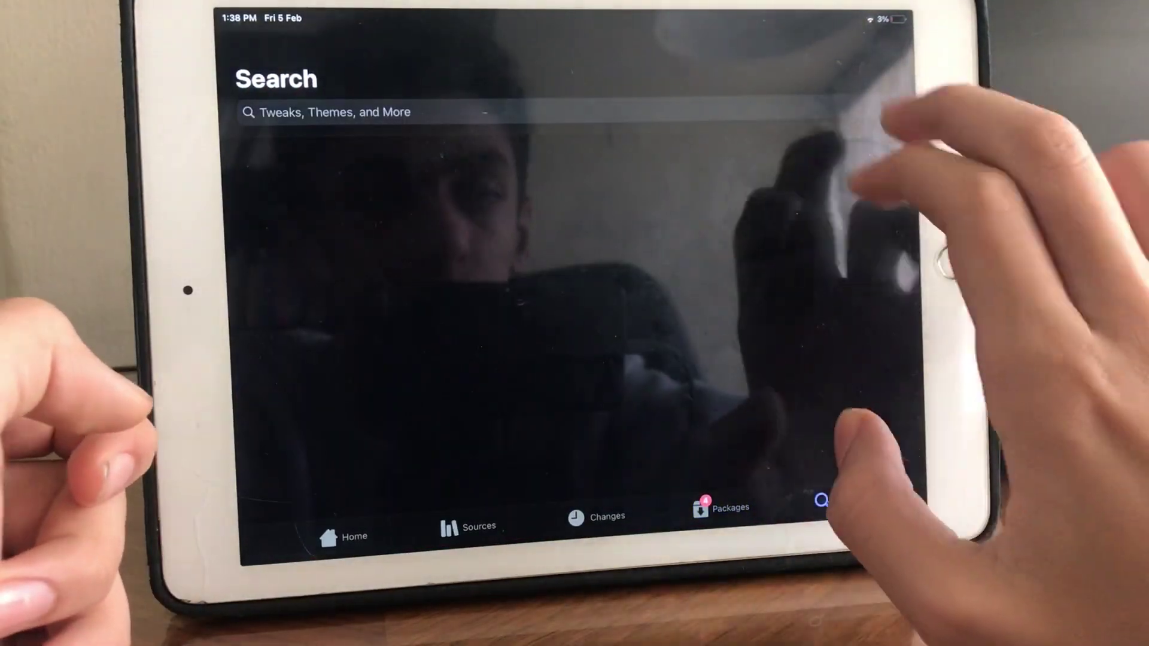
pyautogui.click(809, 110)
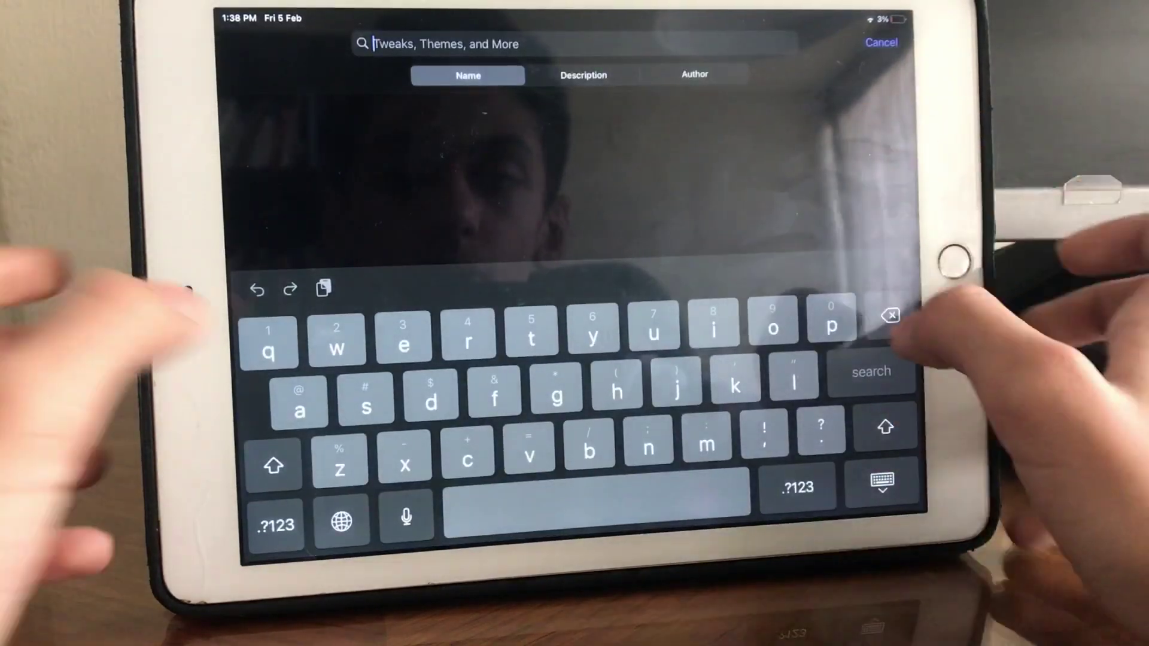
pyautogui.write('anti')
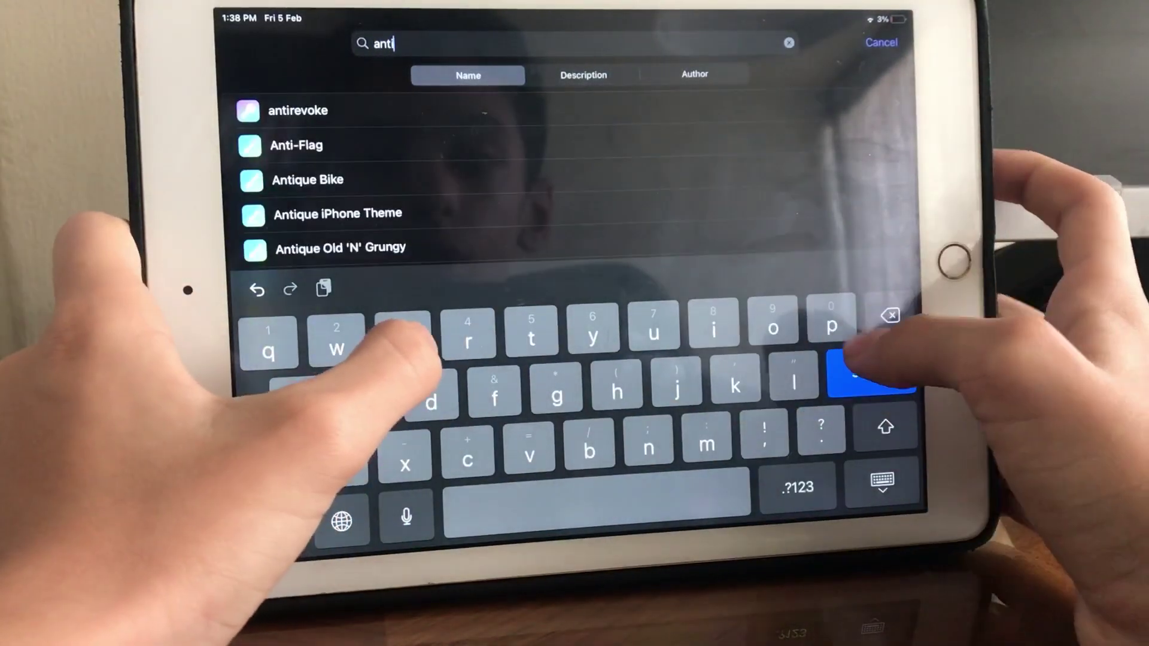
pyautogui.write('prof')
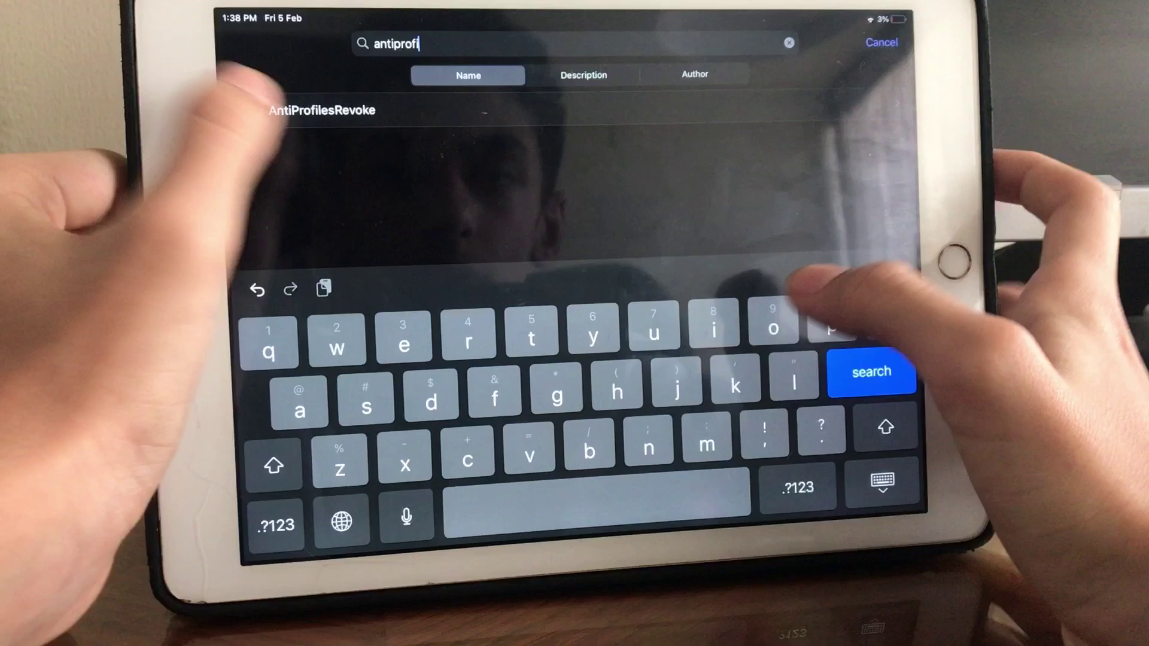
pyautogui.click(323, 109)
pyautogui.click(889, 43)
pyautogui.click(256, 43)
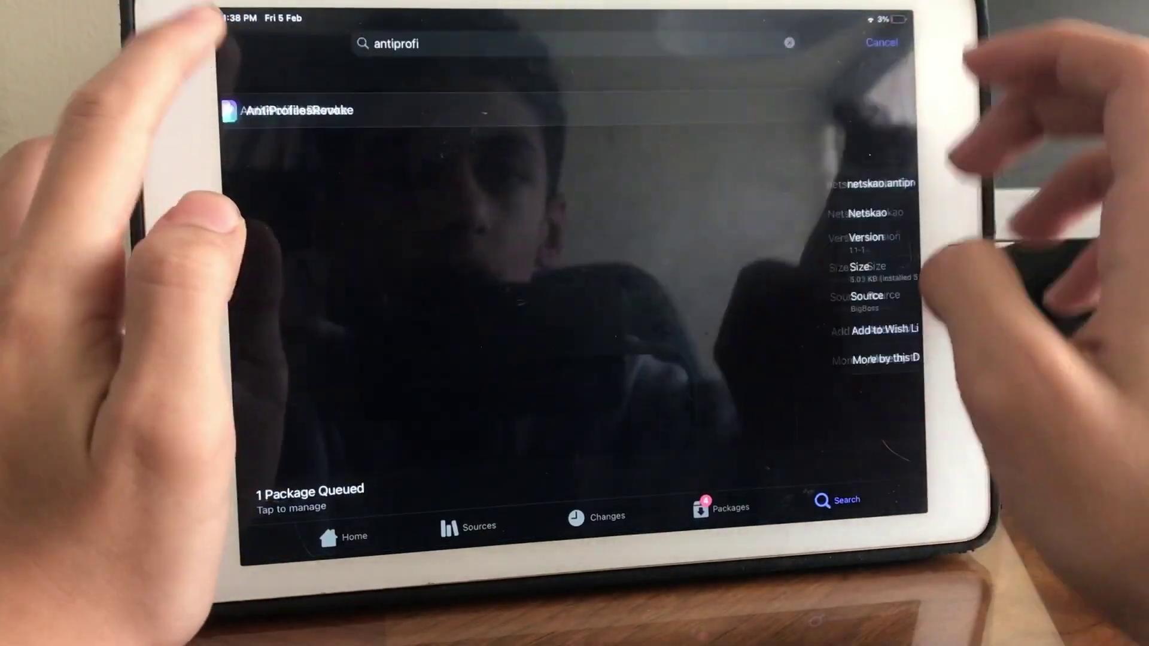
# Step: Search for AppSync Unified (iOS 5 to iOS 14.2) and queue it for installation
pyautogui.click(772, 44)
pyautogui.write('aps')
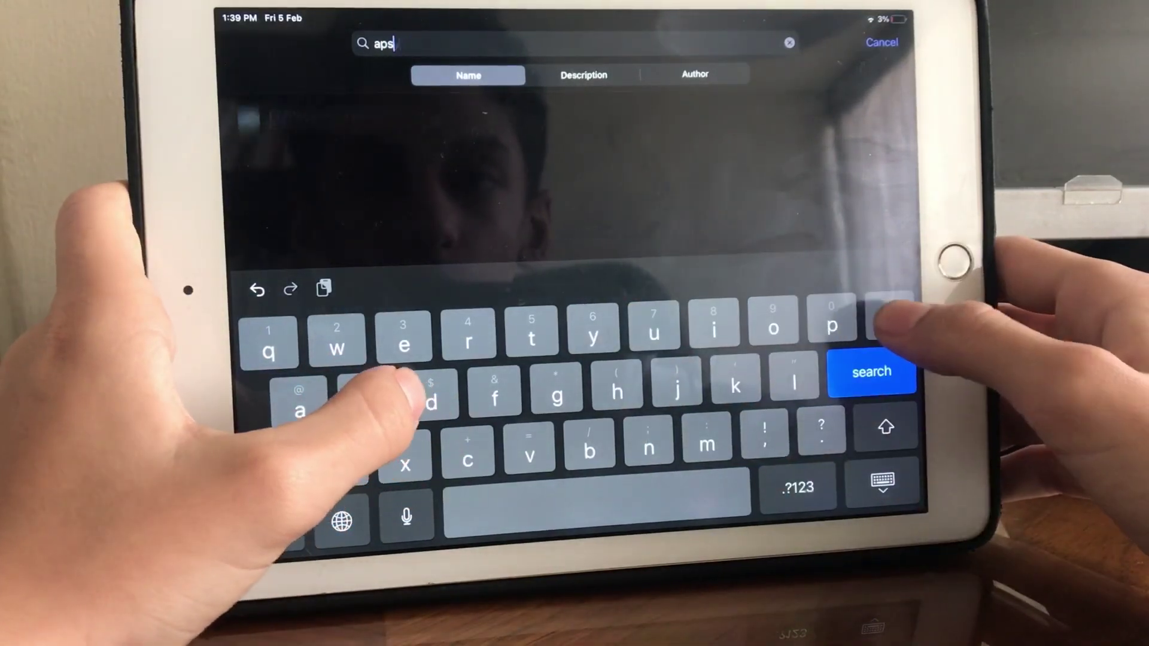
pyautogui.press('BackSpace')
pyautogui.press('BackSpace')
pyautogui.write('pp')
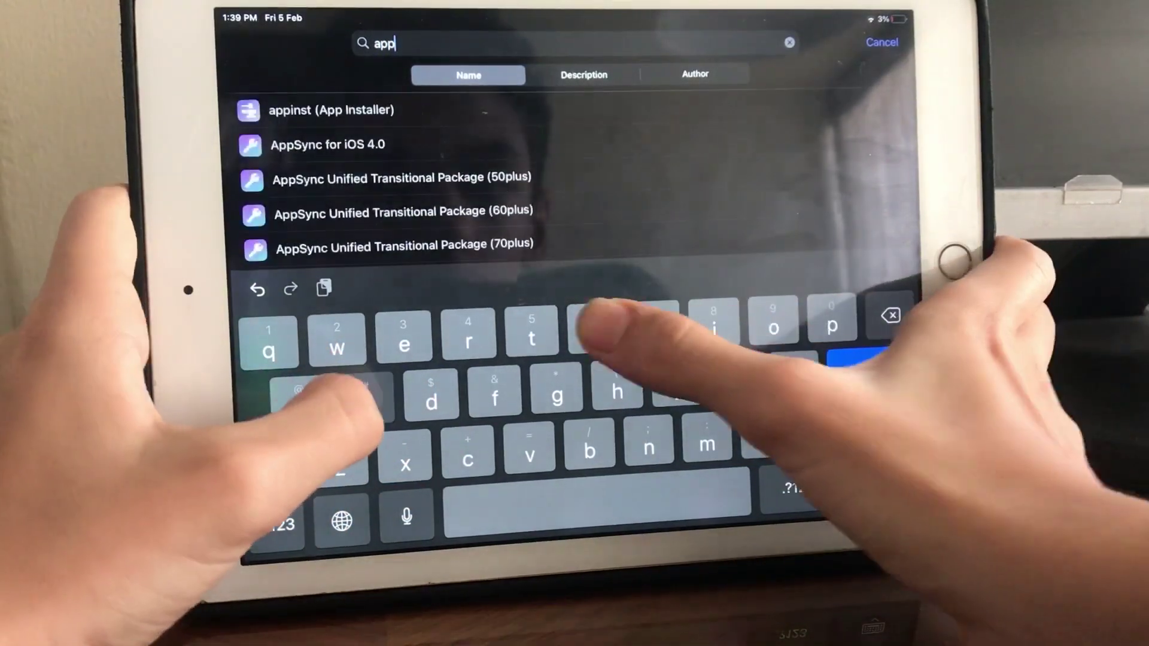
pyautogui.write('syn')
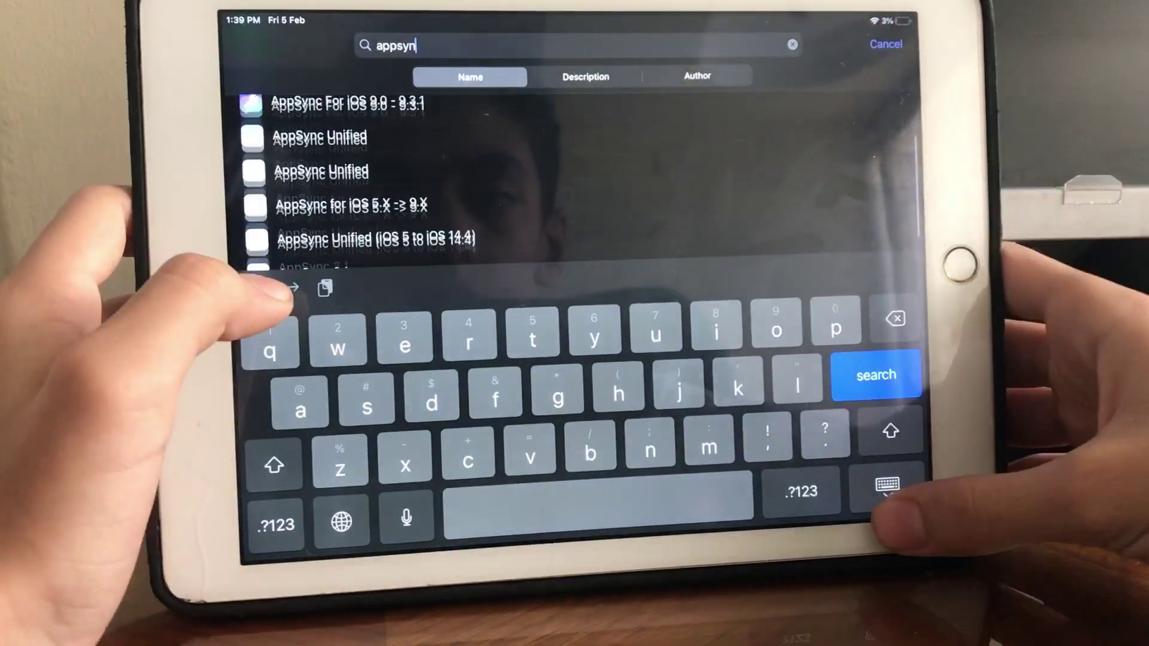
pyautogui.press('Return')
pyautogui.click(790, 270)
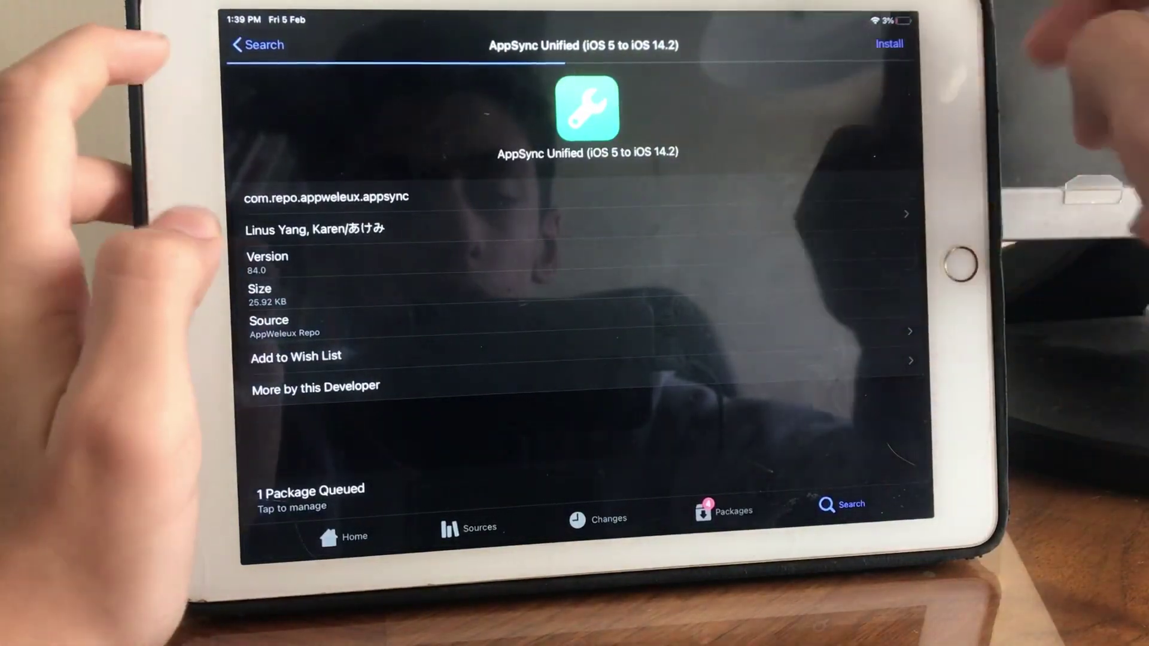
pyautogui.click(890, 43)
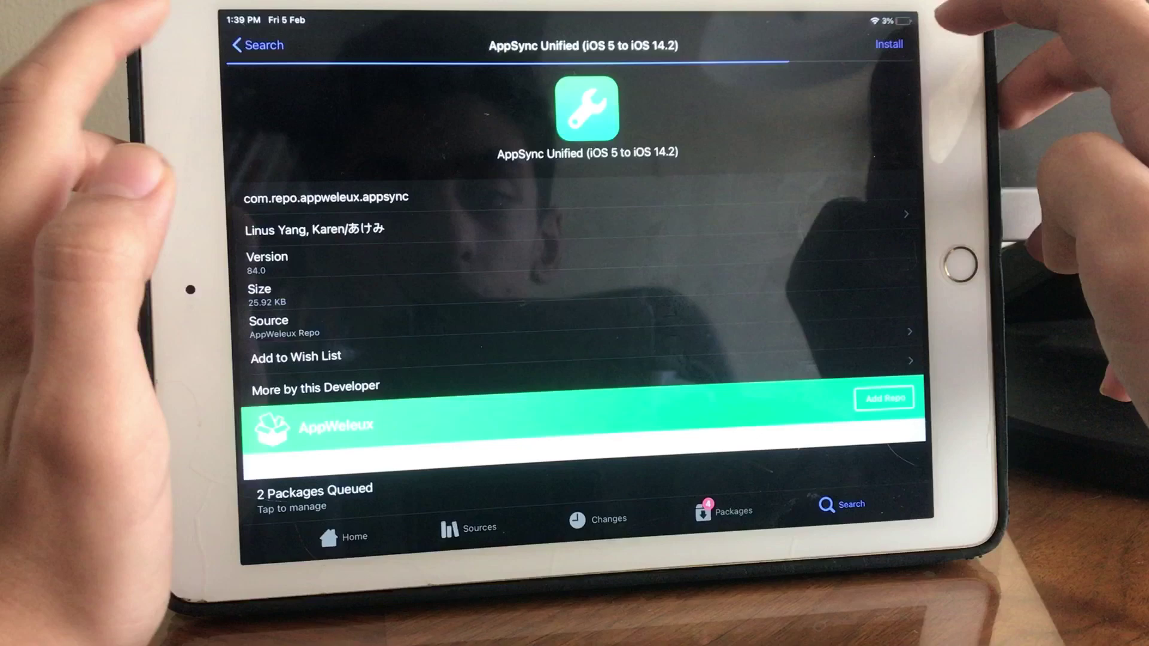
pyautogui.click(261, 44)
# Step: Queue AltDaemon, confirm installing all three packages, then restart SpringBoard
pyautogui.click(787, 45)
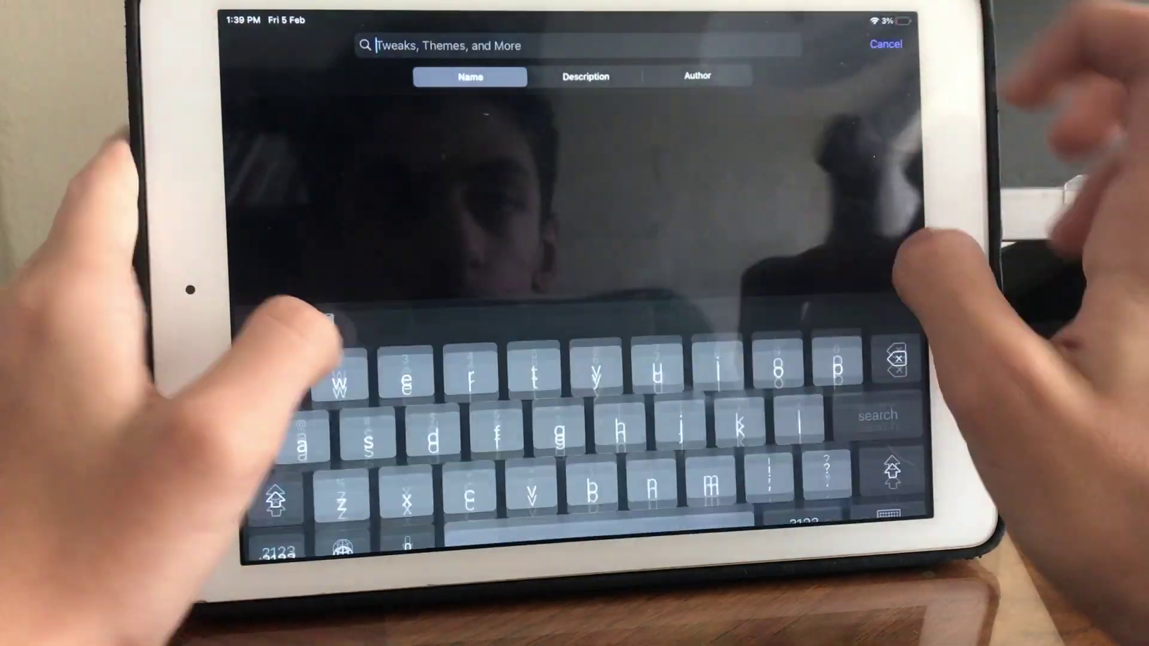
pyautogui.write('altda')
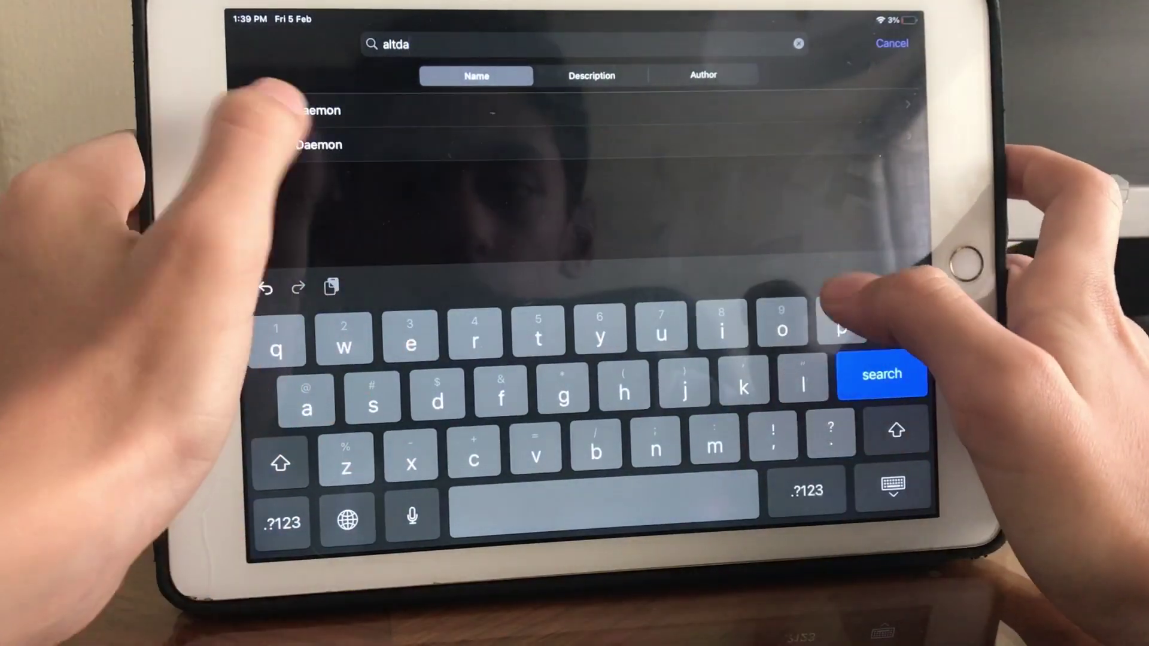
pyautogui.click(319, 109)
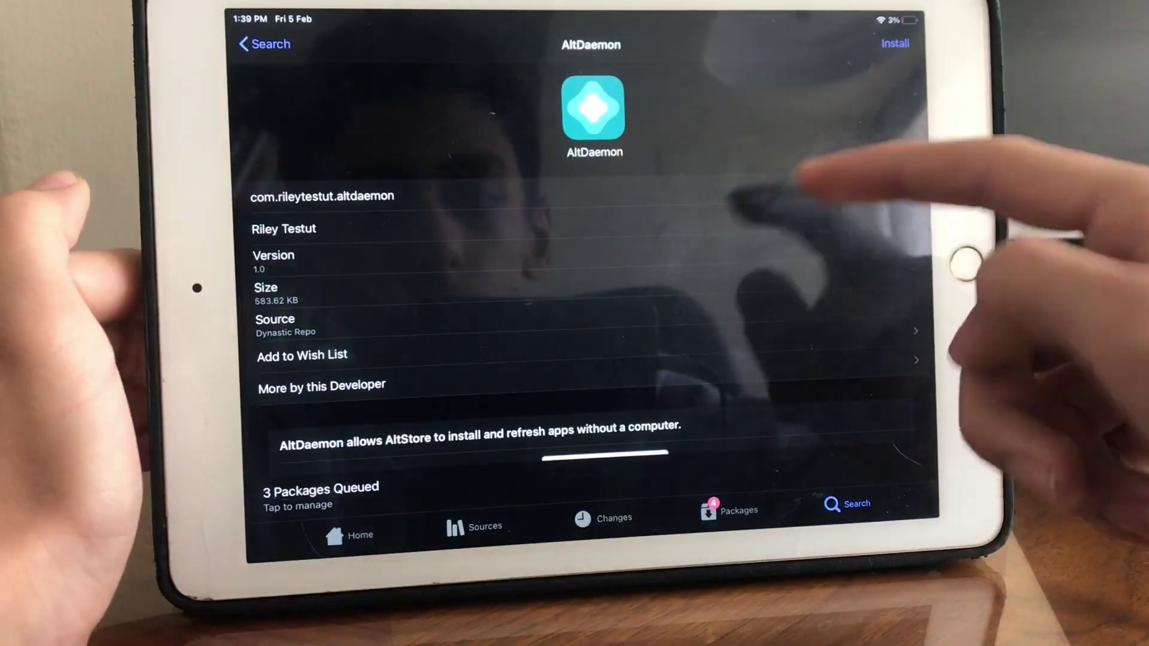
pyautogui.click(718, 489)
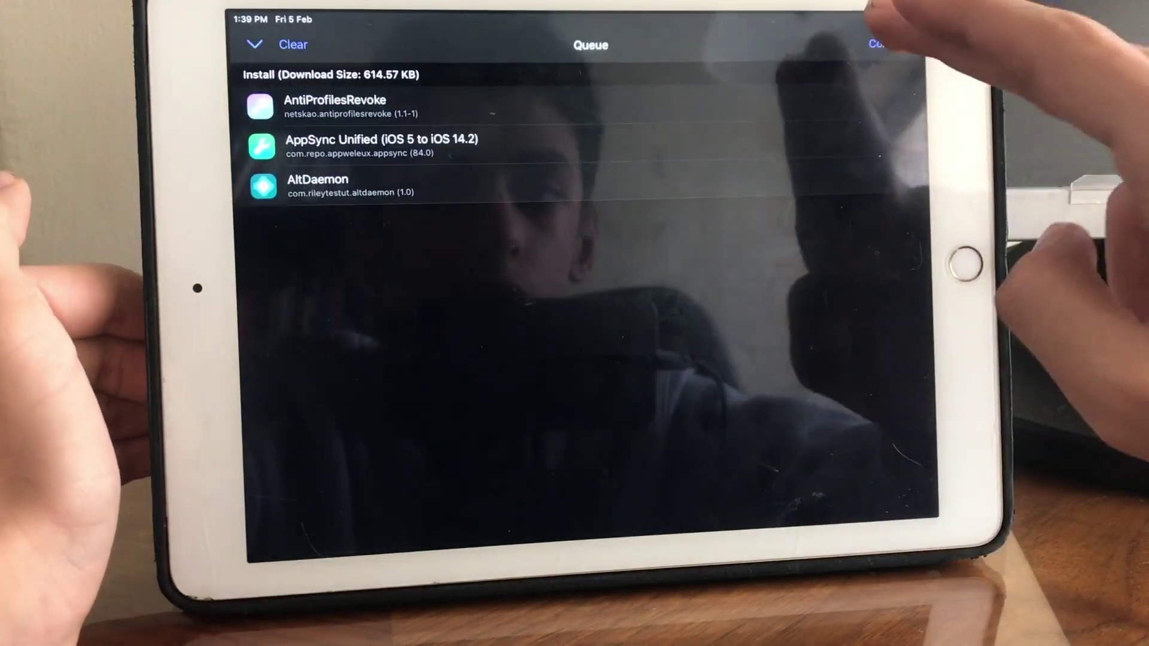
pyautogui.click(884, 43)
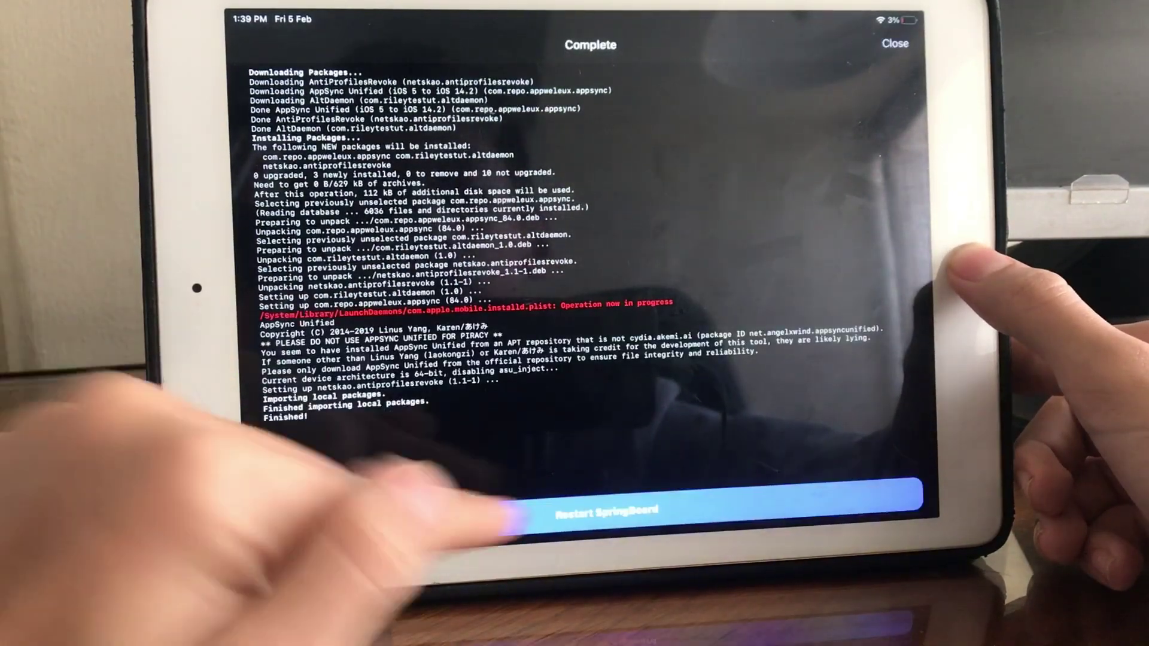
pyautogui.click(449, 502)
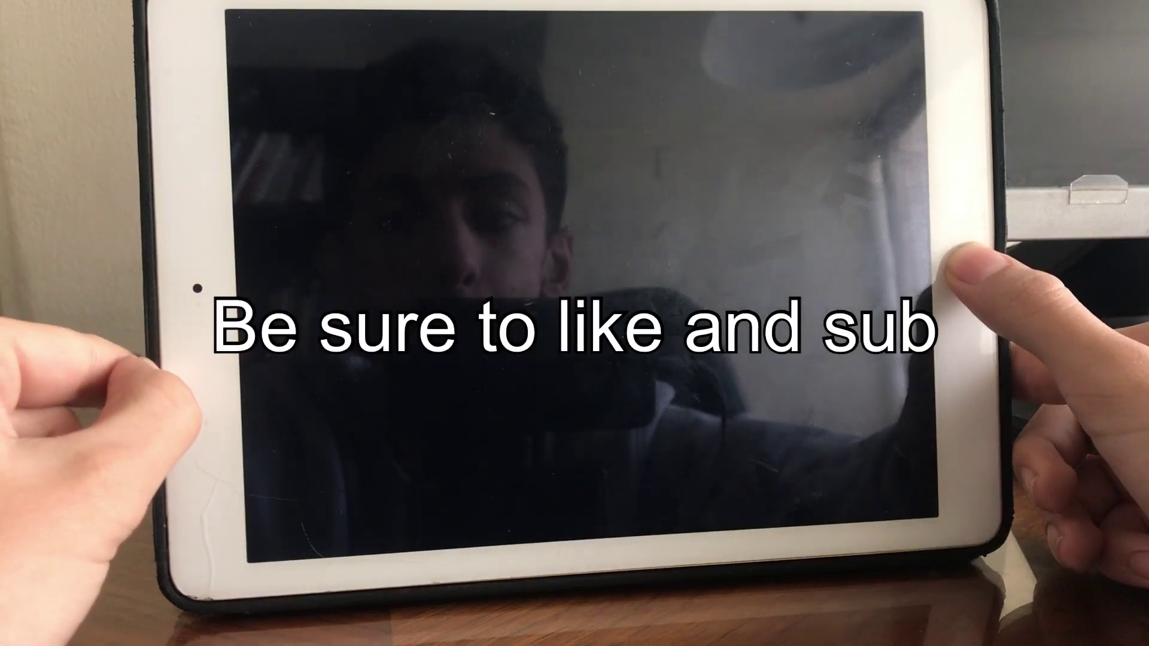
# Step: Unlock the iPad and install AltStore from 1_4.ipa in Filza's Downloads folder
pyautogui.click(966, 261)
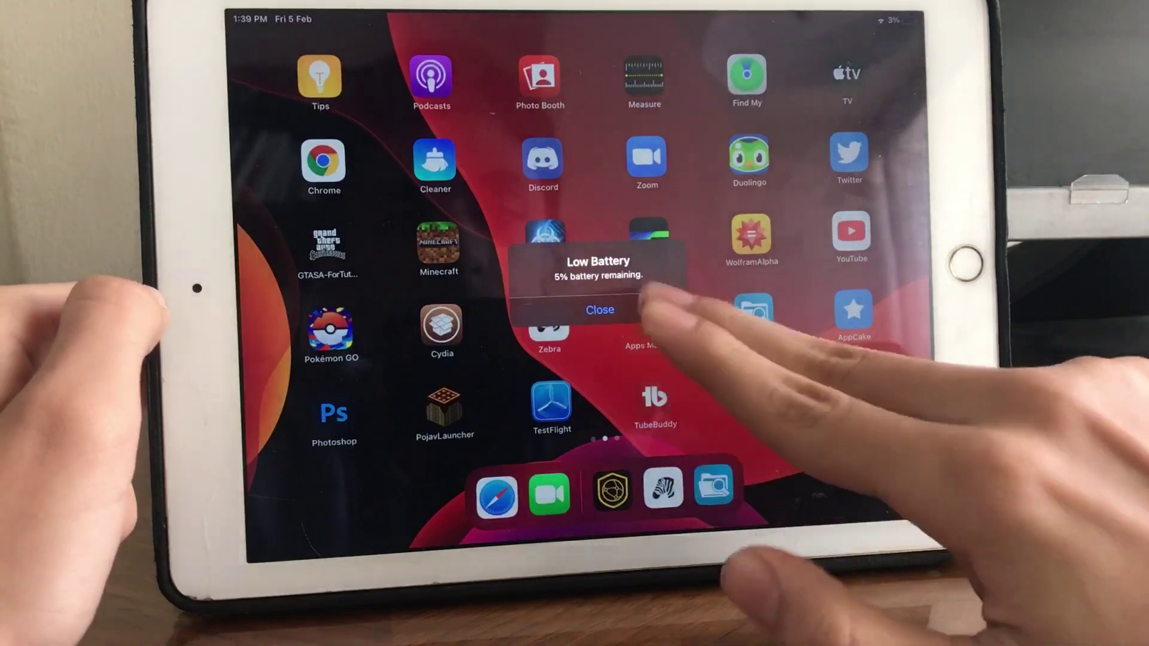
pyautogui.click(600, 308)
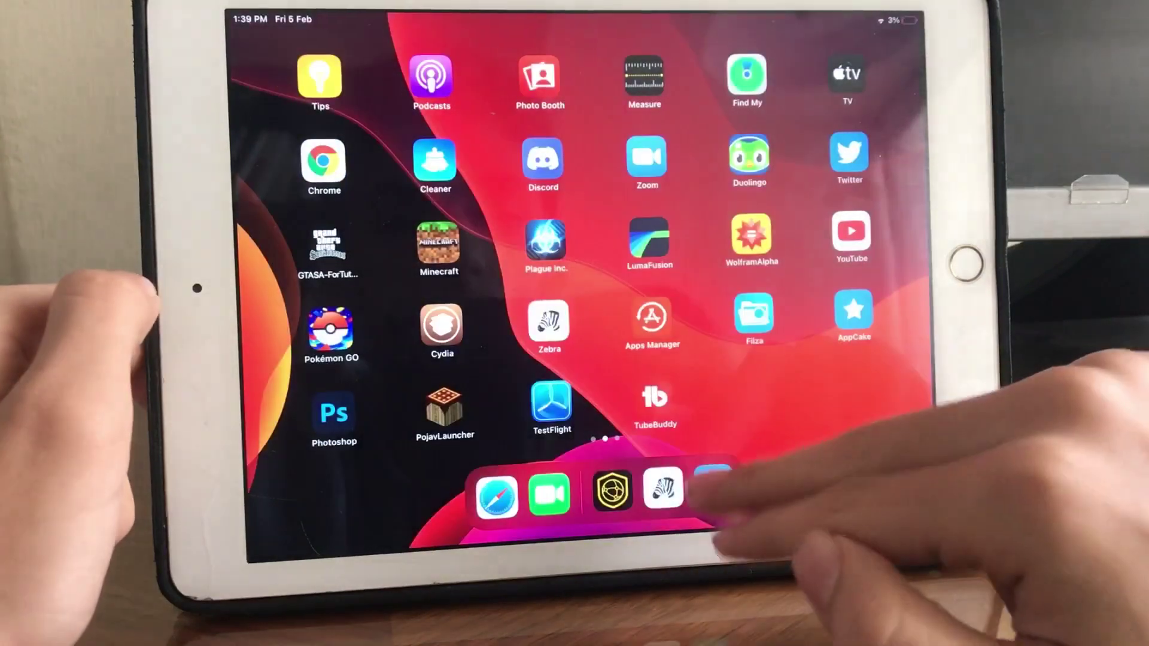
pyautogui.click(710, 489)
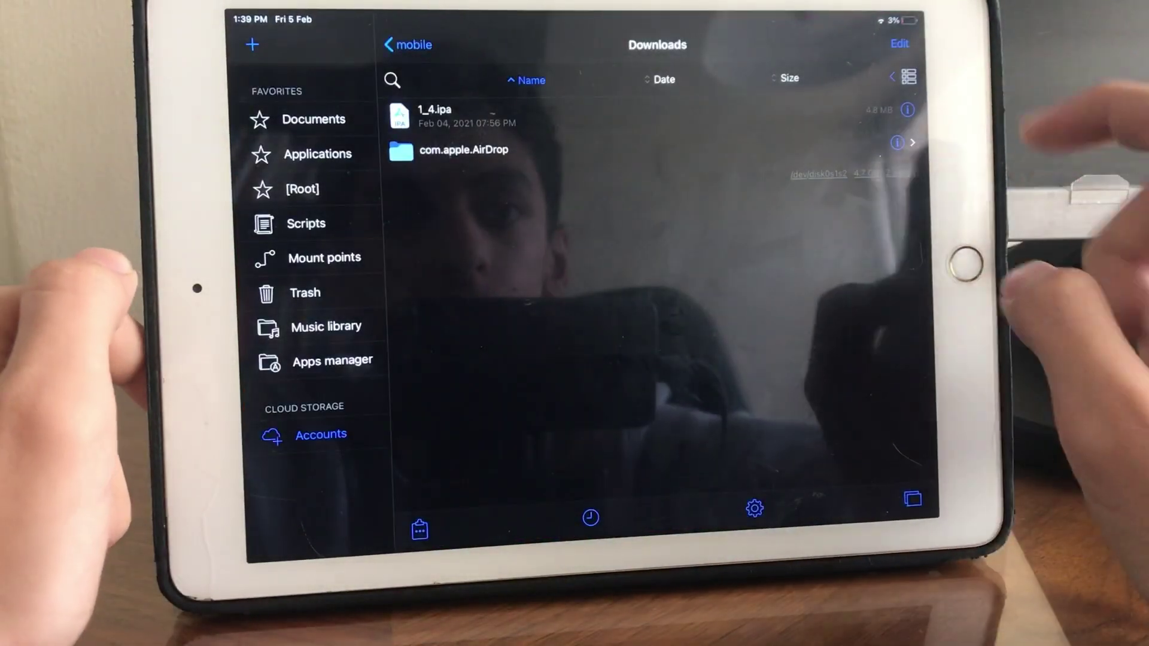
pyautogui.click(908, 110)
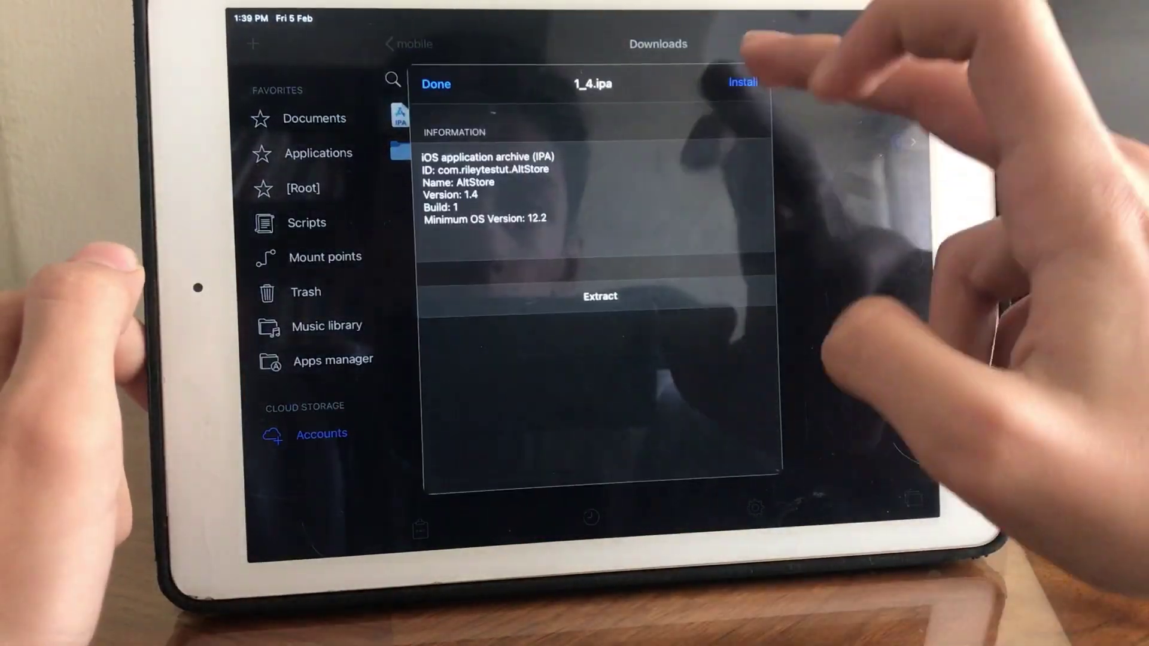
pyautogui.click(744, 82)
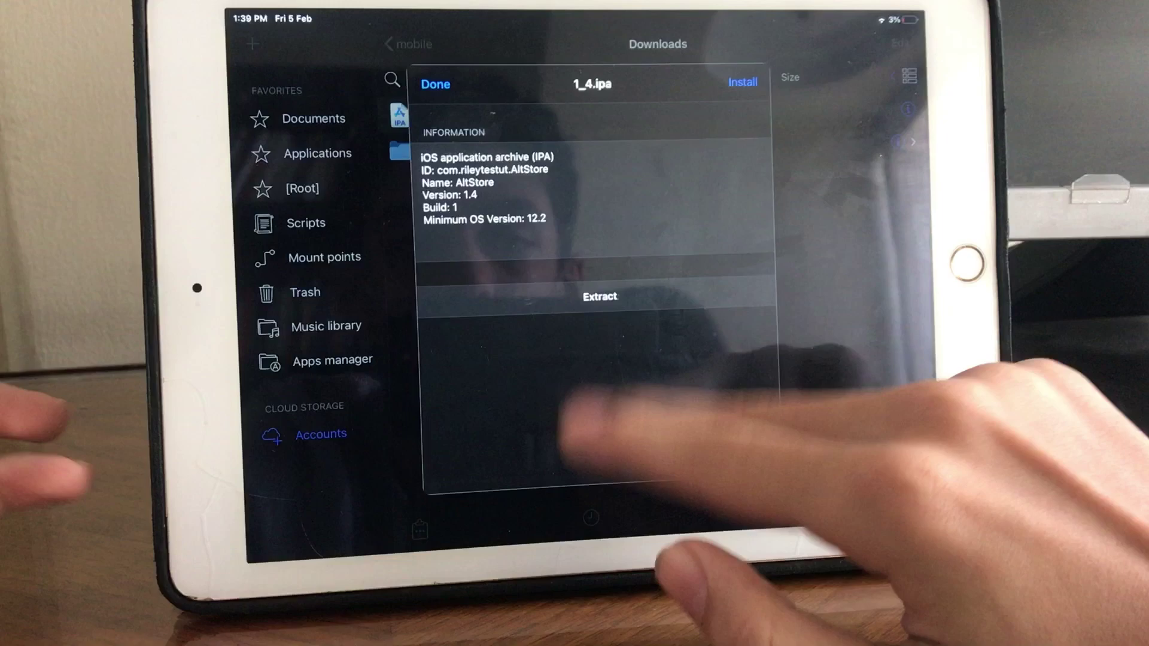
pyautogui.click(966, 263)
# Step: Launch AltStore, decline notifications and sign in with an Apple ID from Settings
pyautogui.click(755, 392)
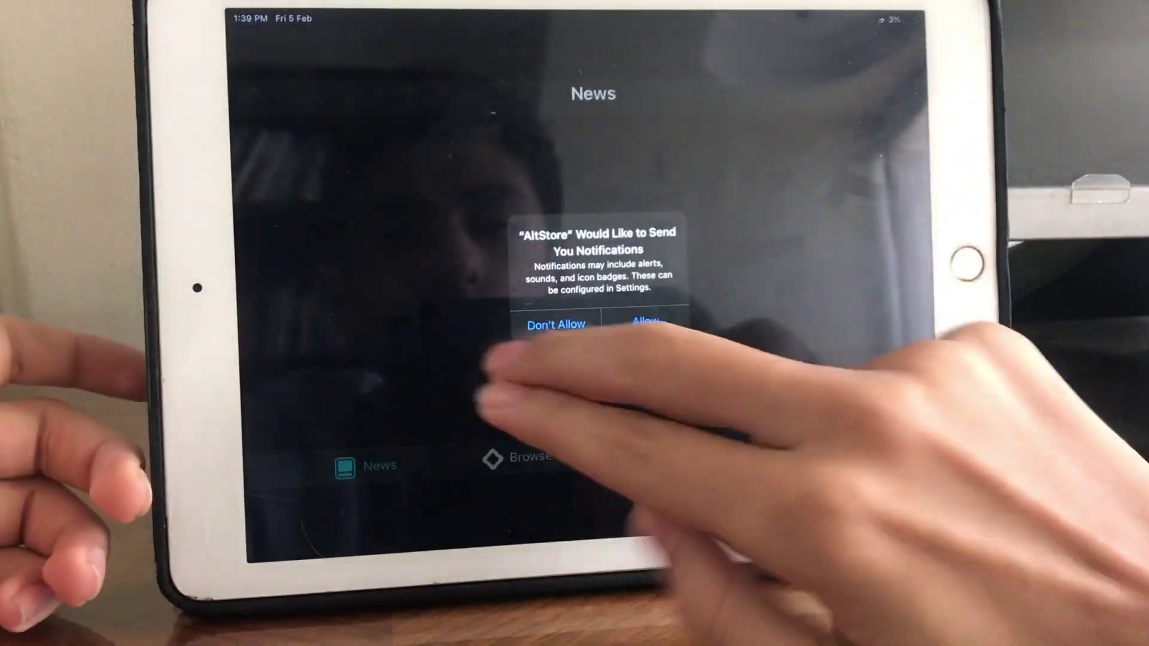
pyautogui.click(556, 325)
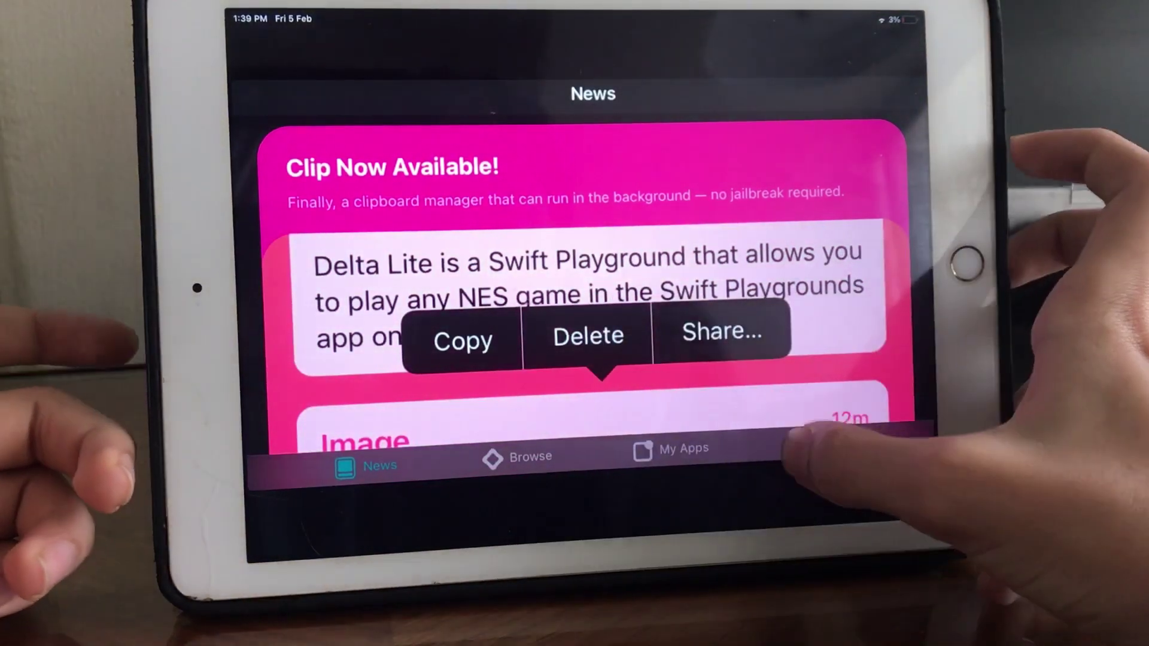
pyautogui.click(821, 441)
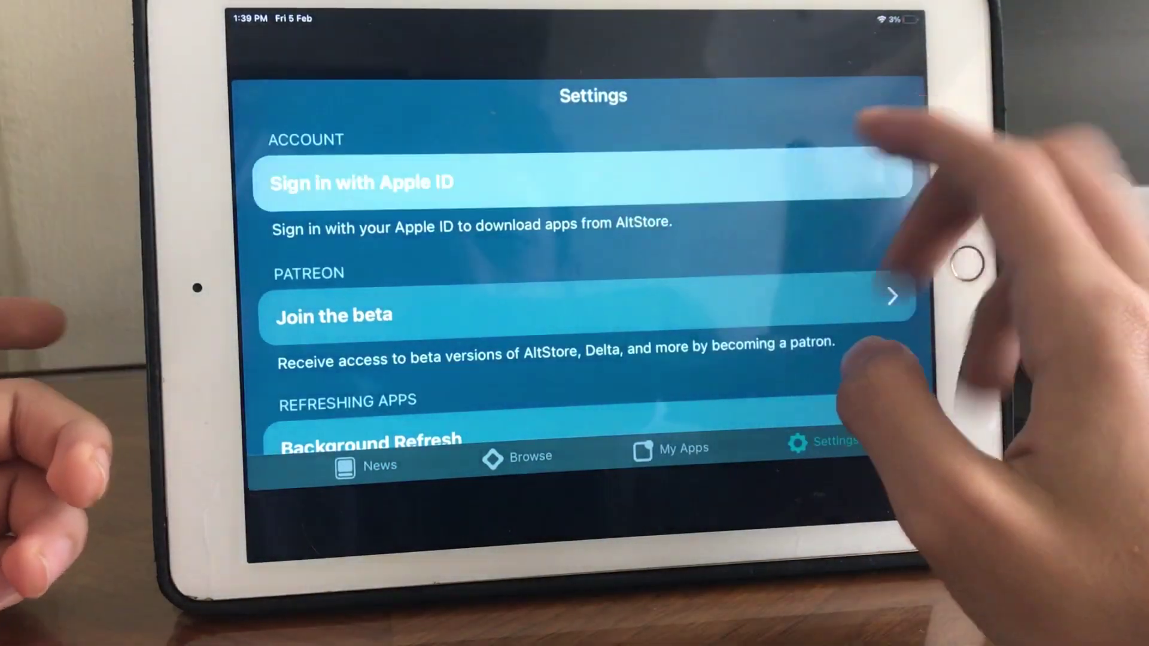
pyautogui.click(809, 182)
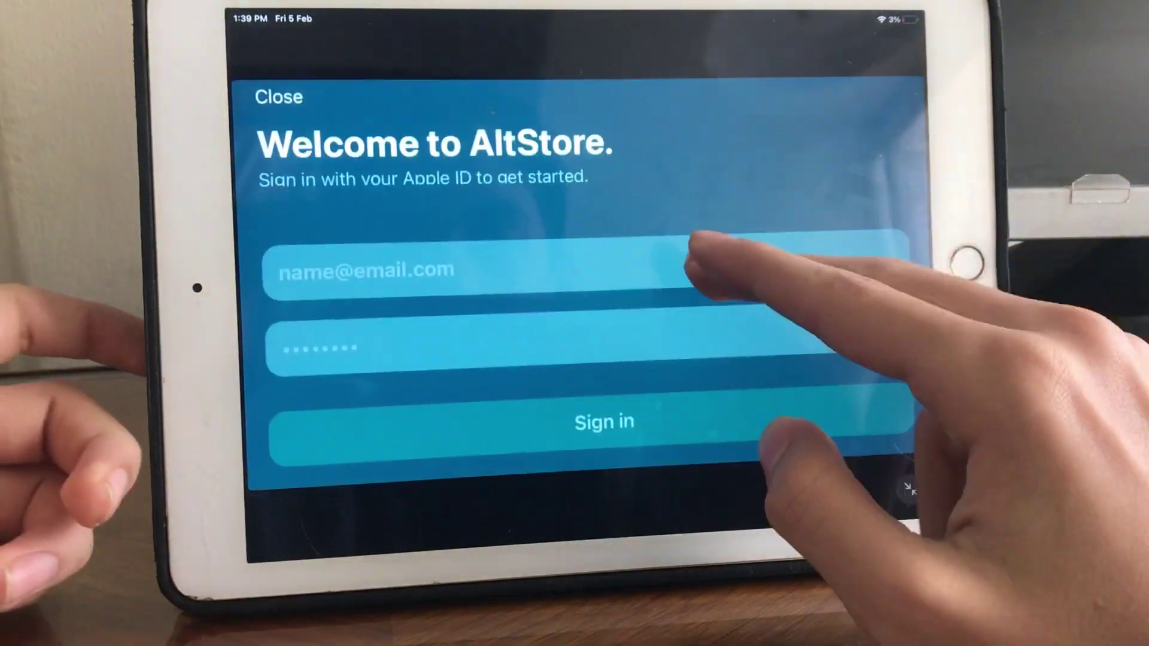
pyautogui.click(699, 264)
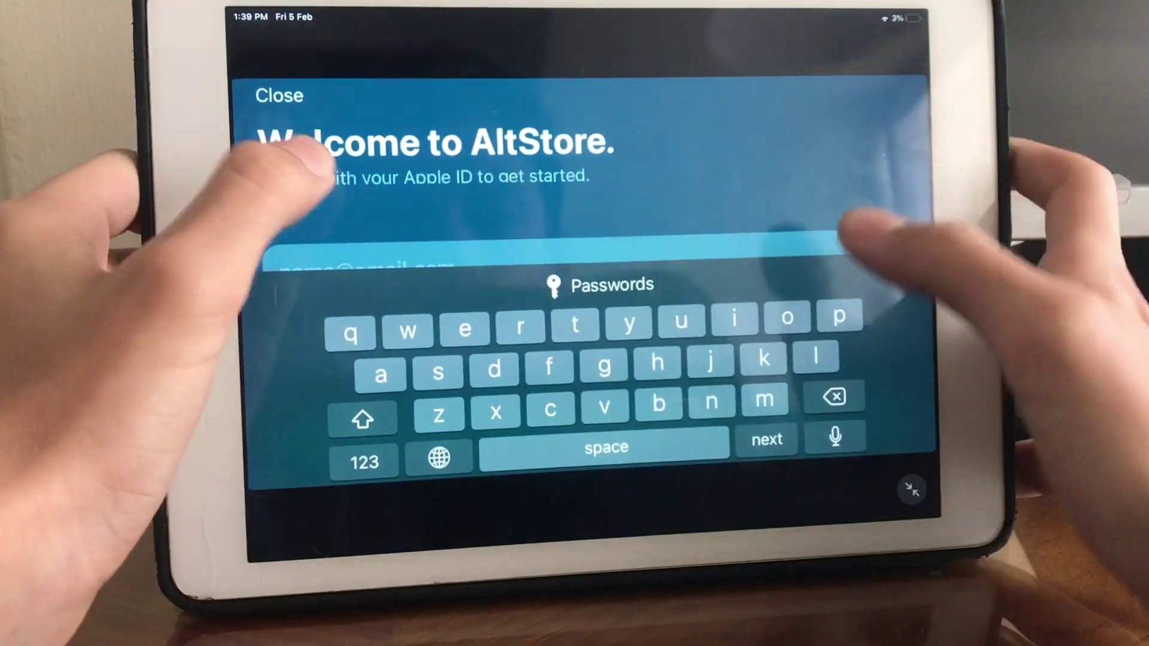
pyautogui.click(279, 207)
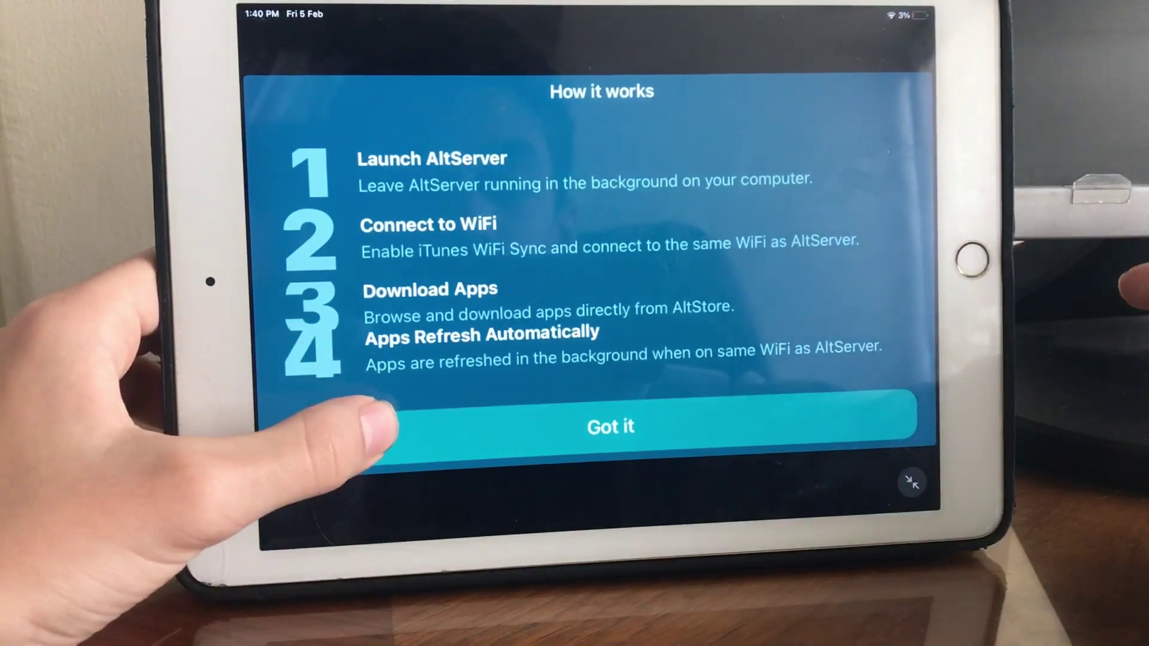
pyautogui.click(771, 440)
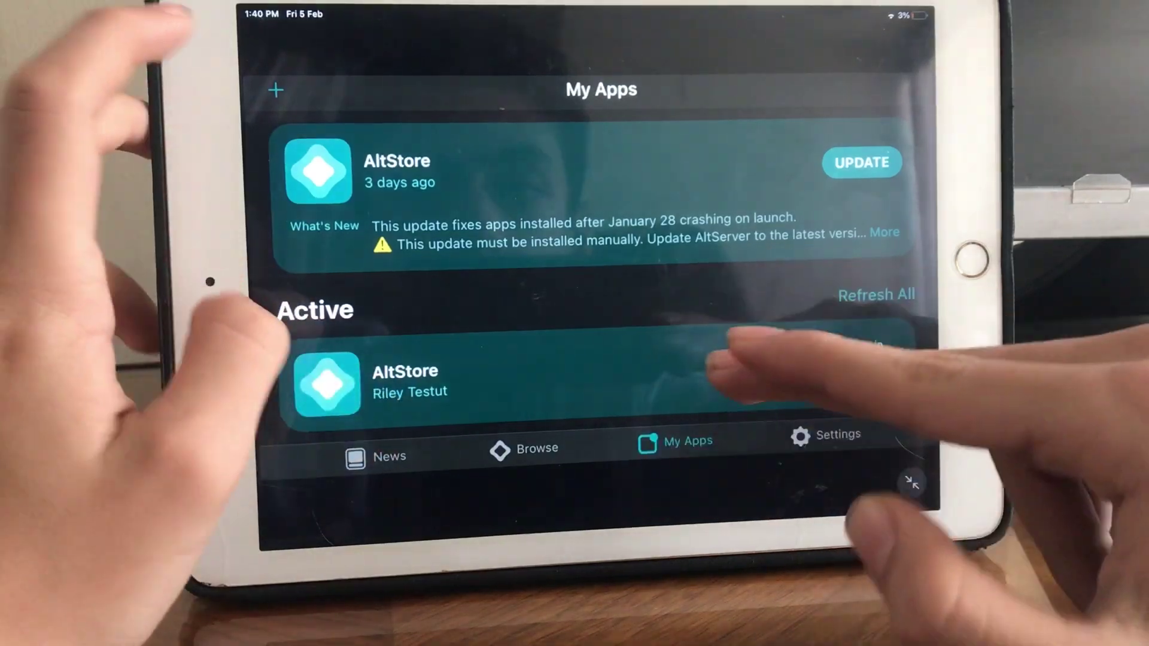
# Step: Sideload Odyssey from the IPA in the Minecraft folder, postponing the AltStore refresh
pyautogui.click(275, 90)
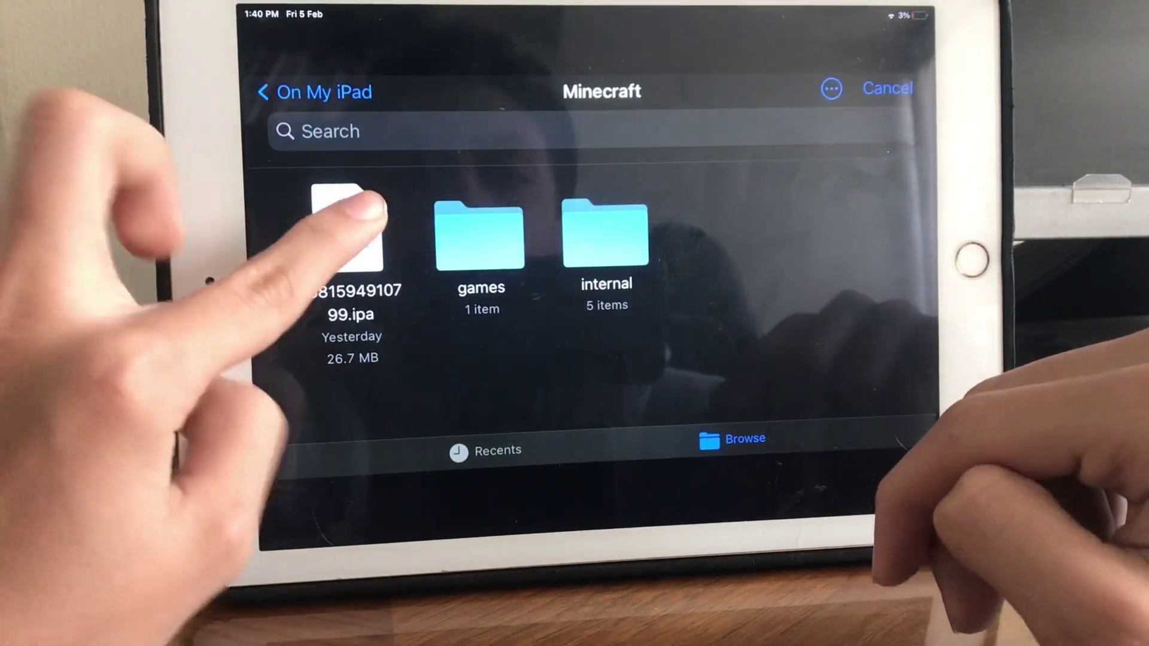
pyautogui.click(351, 229)
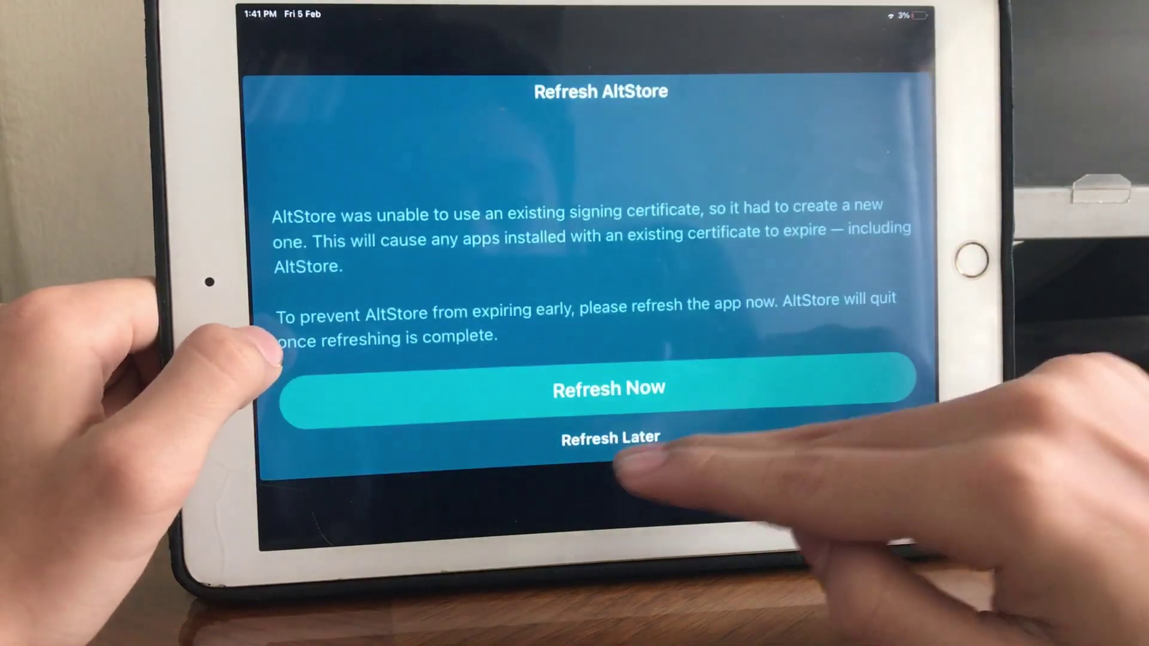
pyautogui.click(621, 439)
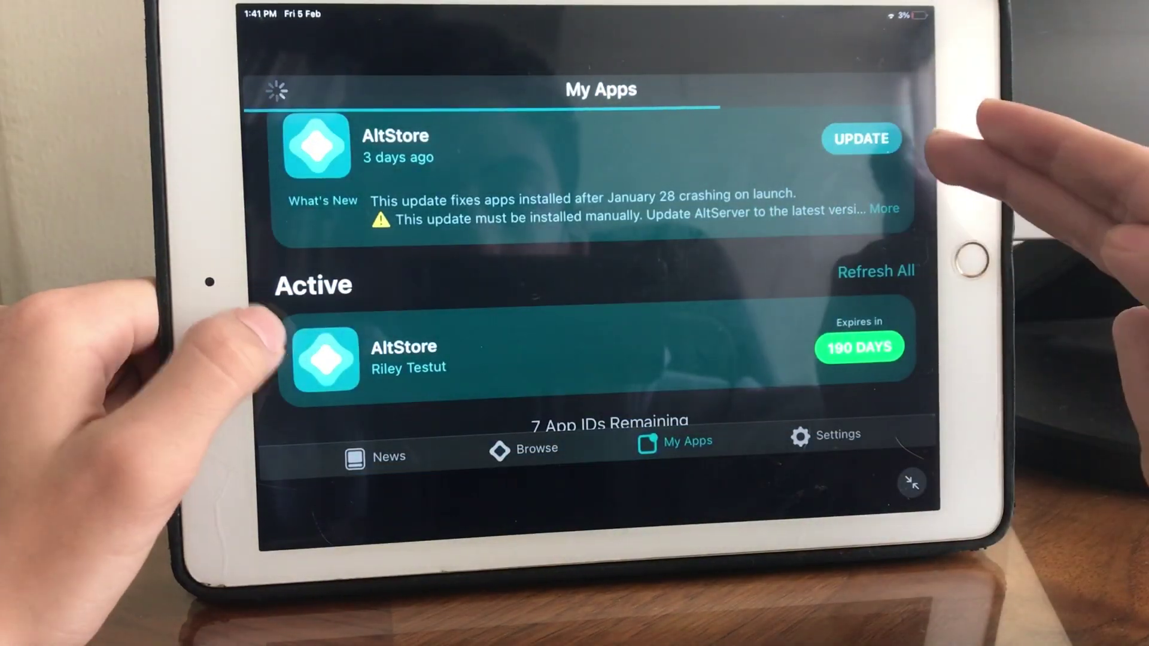
pyautogui.scroll(-2, 593, 315)
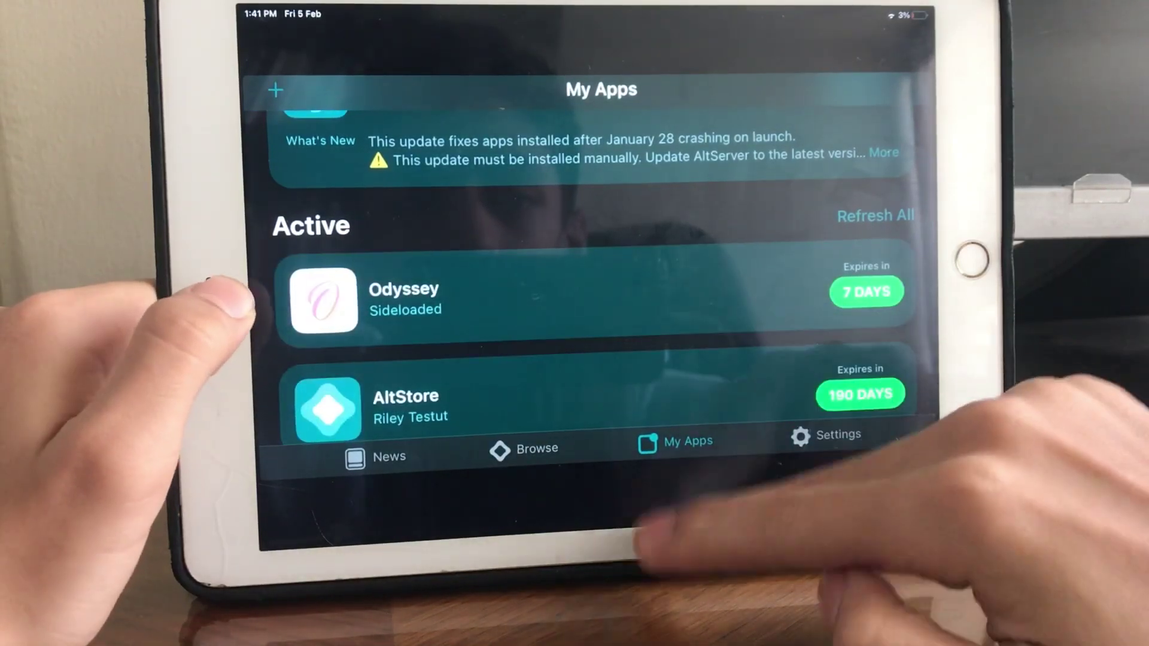
pyautogui.moveTo(700, 540); pyautogui.dragTo(732, 503)
# Step: Launch the Odyssey app from the home screen
pyautogui.click(860, 382)
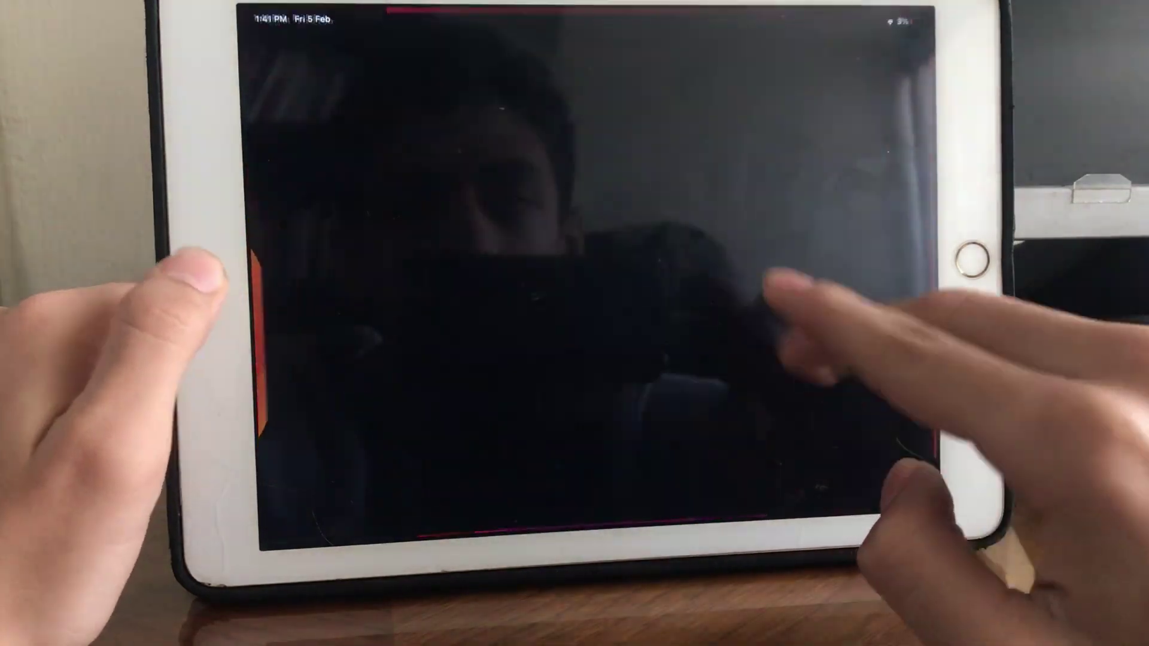